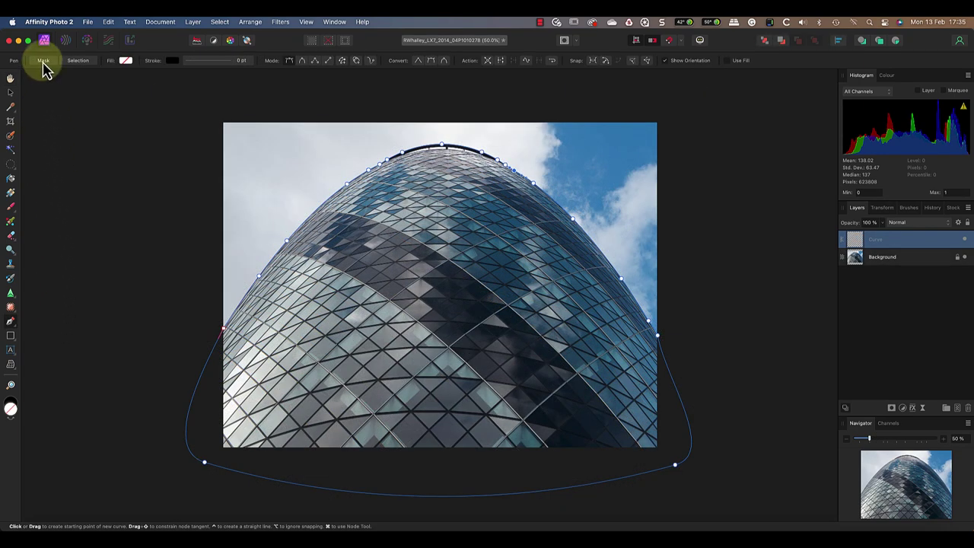
- Mask the Background with the curve as a preview, then reshape the curve's left side
{"action": "left_click", "coordinate": [44, 61]}
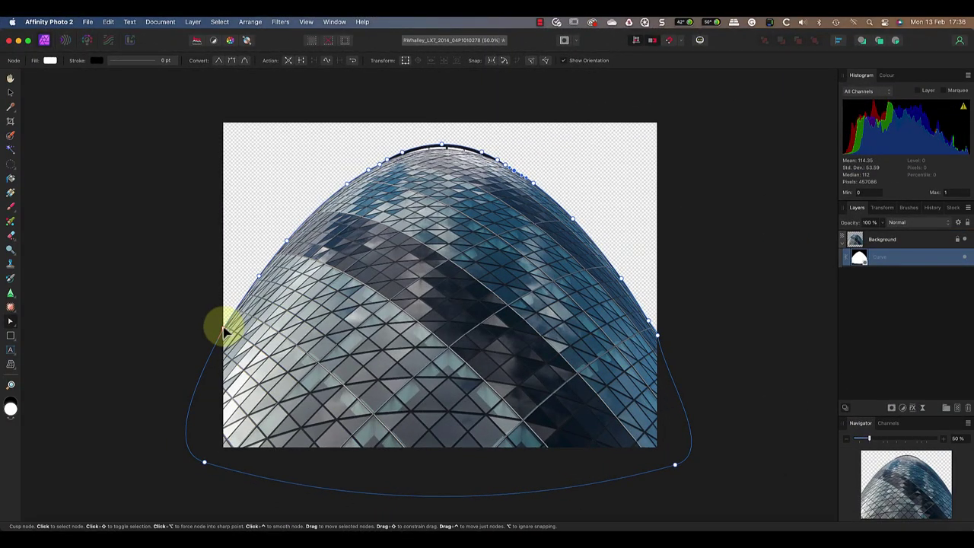
{"action": "left_click_drag", "start_coordinate": [225, 333], "coordinate": [217, 261]}
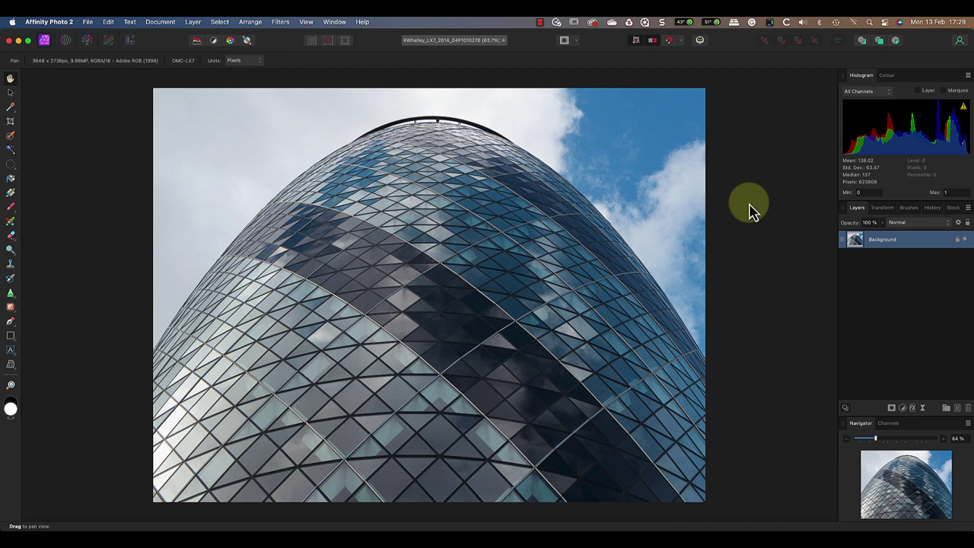
- Brush a rough selection over the building's top and inspect its edge in Quick Mask via the Navigator
{"action": "left_click", "coordinate": [10, 136]}
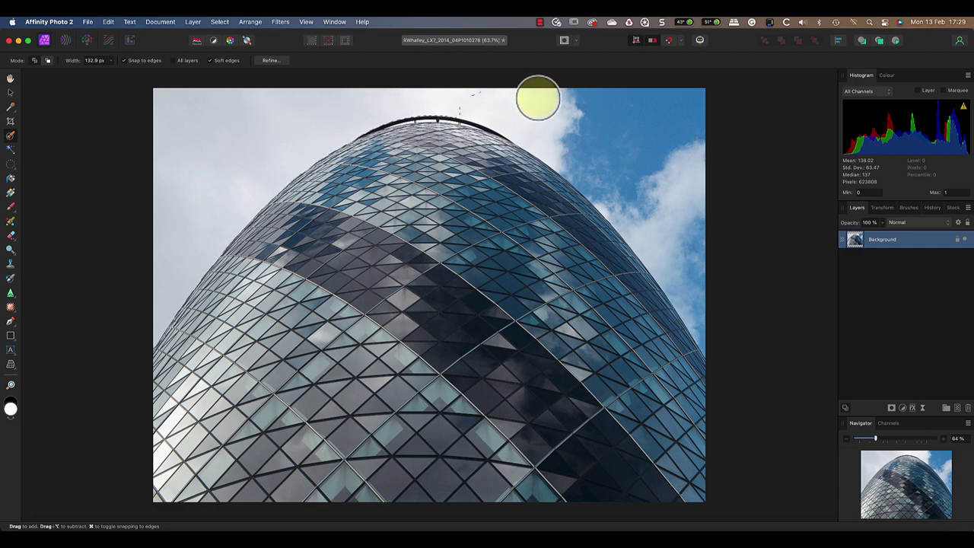
{"action": "left_click_drag", "start_coordinate": [673, 210], "coordinate": [692, 250]}
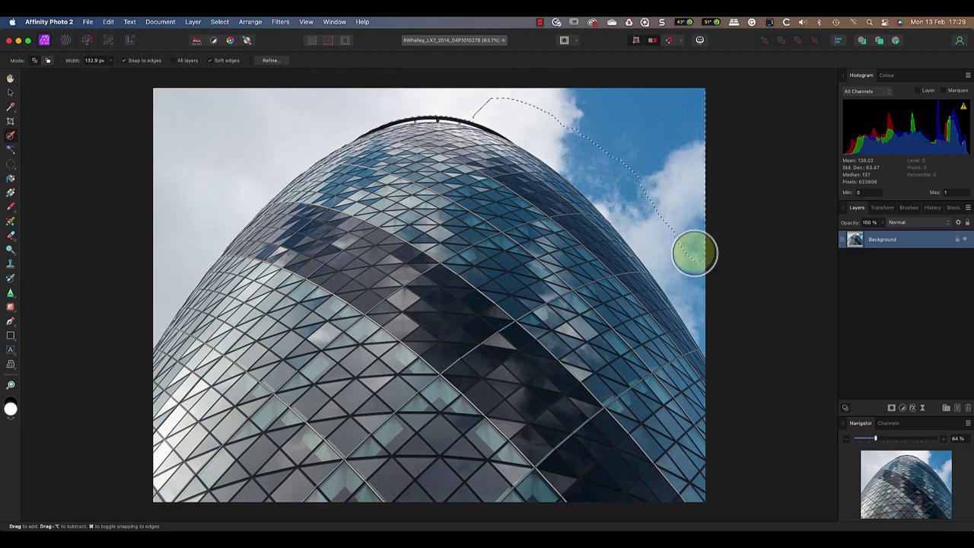
{"action": "key", "text": "q"}
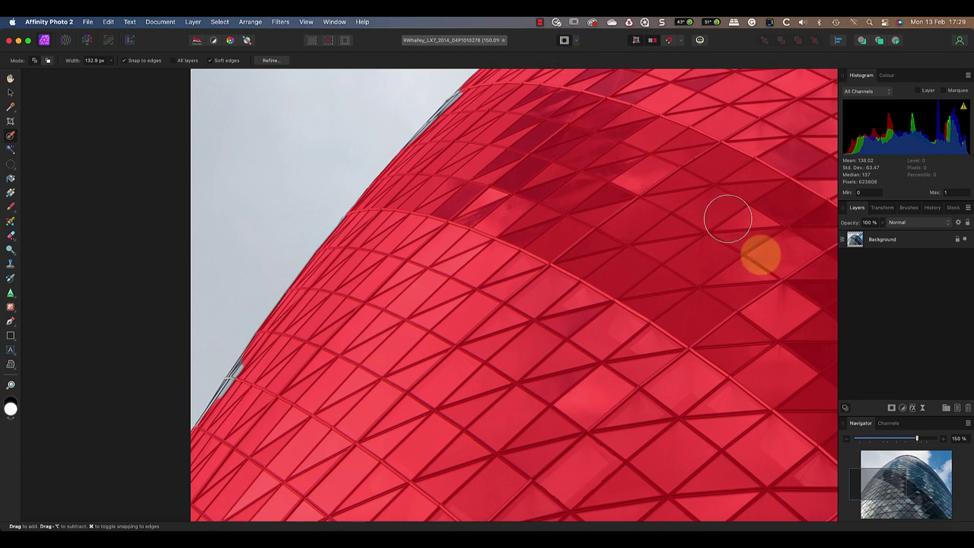
{"action": "left_click", "coordinate": [899, 497]}
{"action": "left_click_drag", "start_coordinate": [899, 497], "coordinate": [885, 480]}
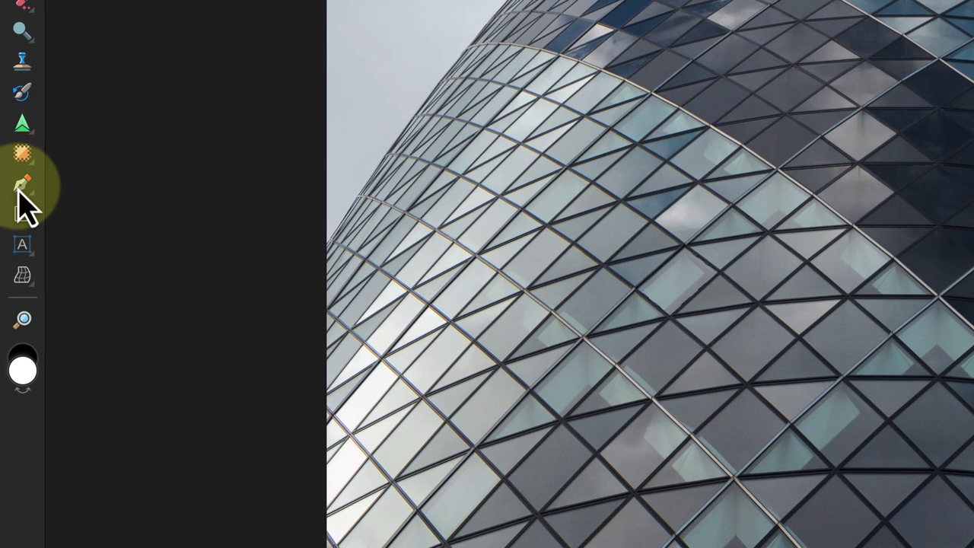
- Activate the Pen Tool in Pen mode
{"action": "left_click", "coordinate": [22, 185]}
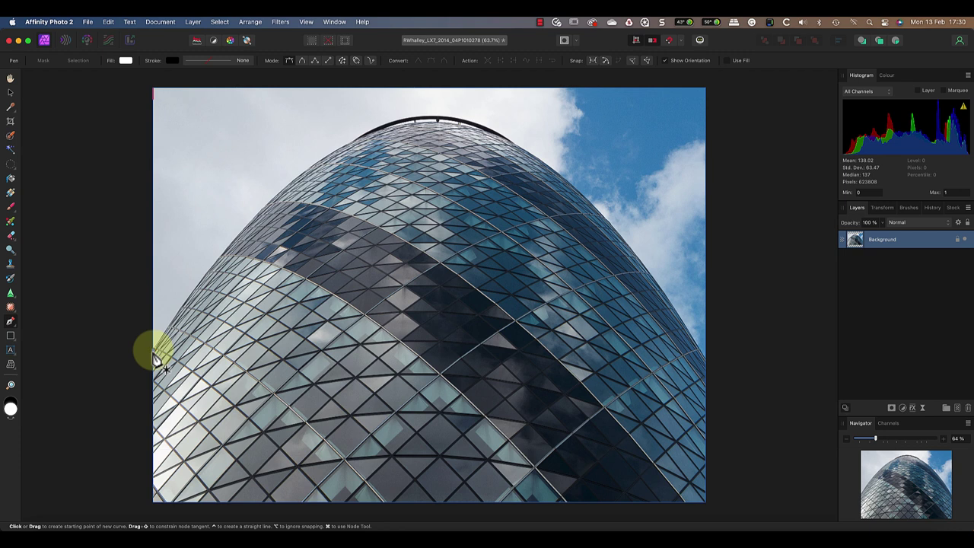
- Place pen nodes from the photo's left edge to the dome's upper corners, undoing a misplaced curved node
{"action": "left_click", "coordinate": [153, 357]}
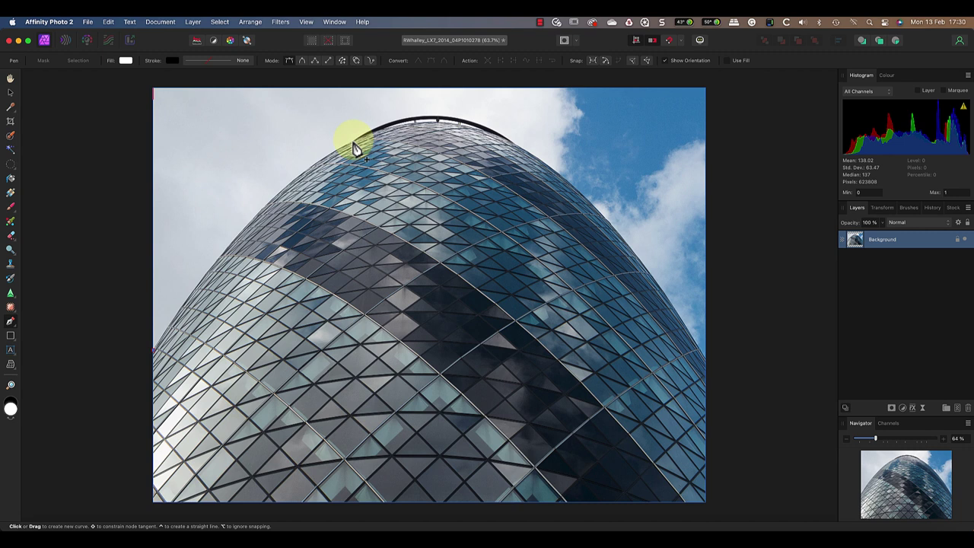
{"action": "left_click", "coordinate": [354, 147]}
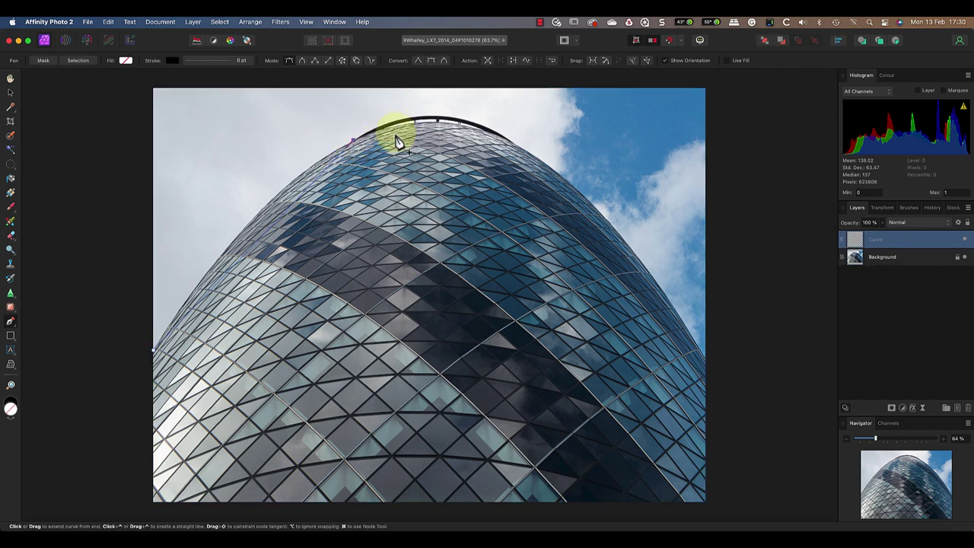
{"action": "left_click", "coordinate": [514, 149]}
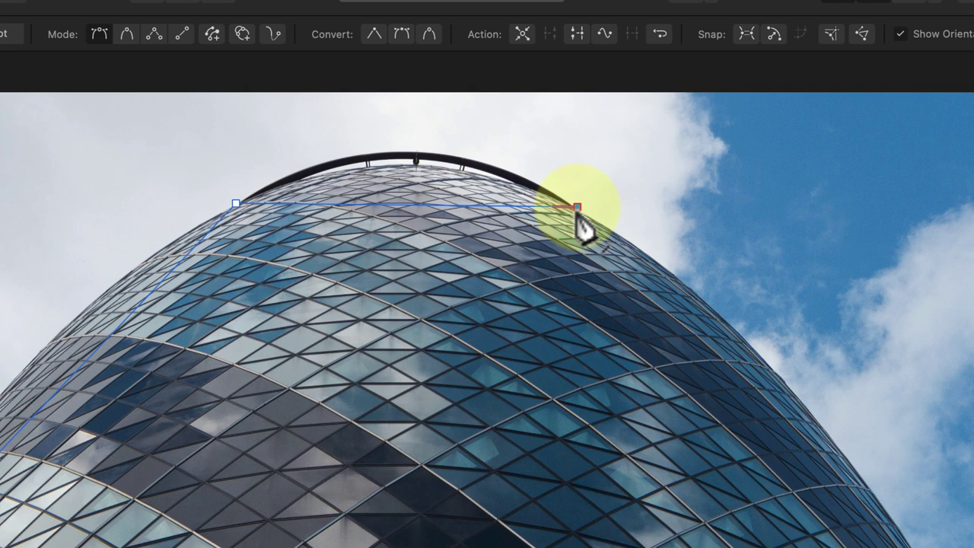
{"action": "left_click", "coordinate": [577, 208]}
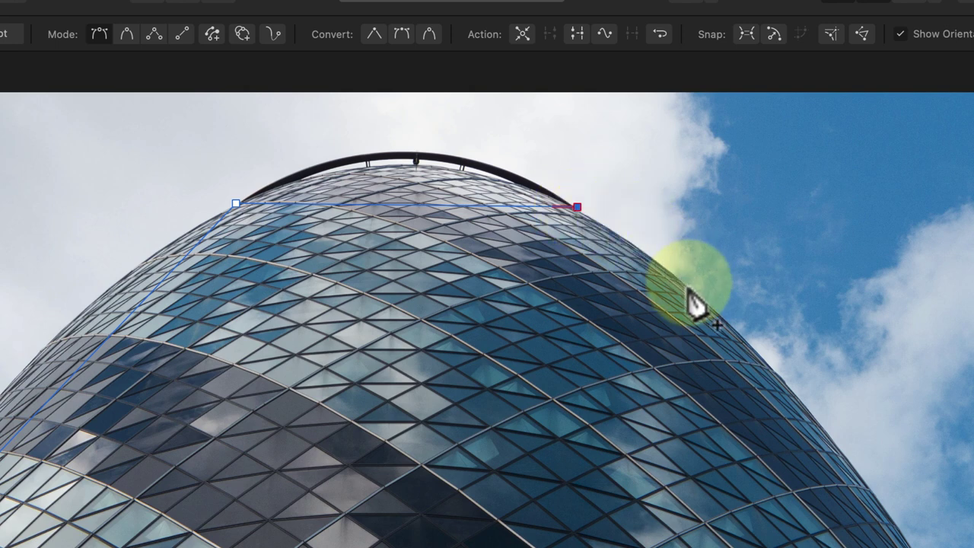
{"action": "left_click_drag", "start_coordinate": [690, 286], "coordinate": [691, 327]}
{"action": "key", "text": "super+z"}
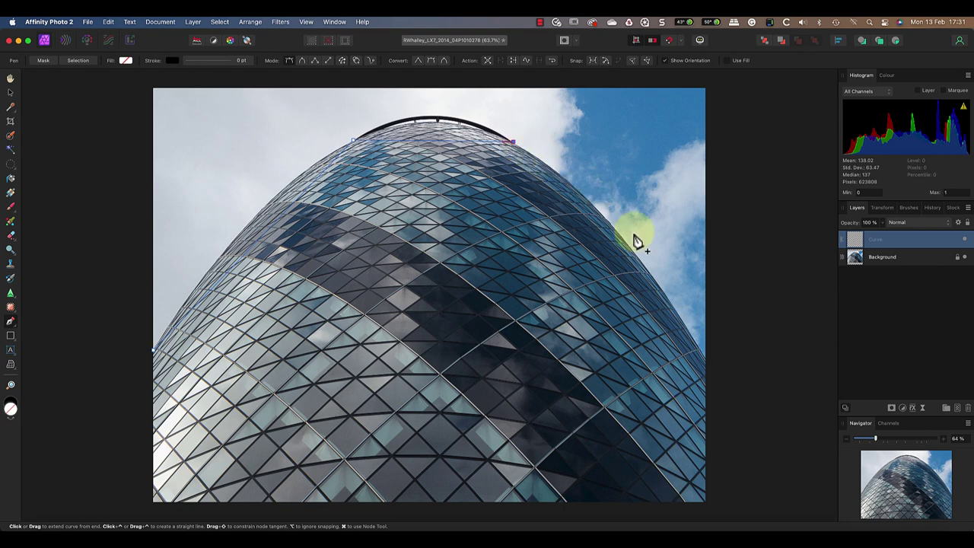
- Add nodes at the right edge and below both bottom corners, then close the path at its start
{"action": "left_click", "coordinate": [706, 359]}
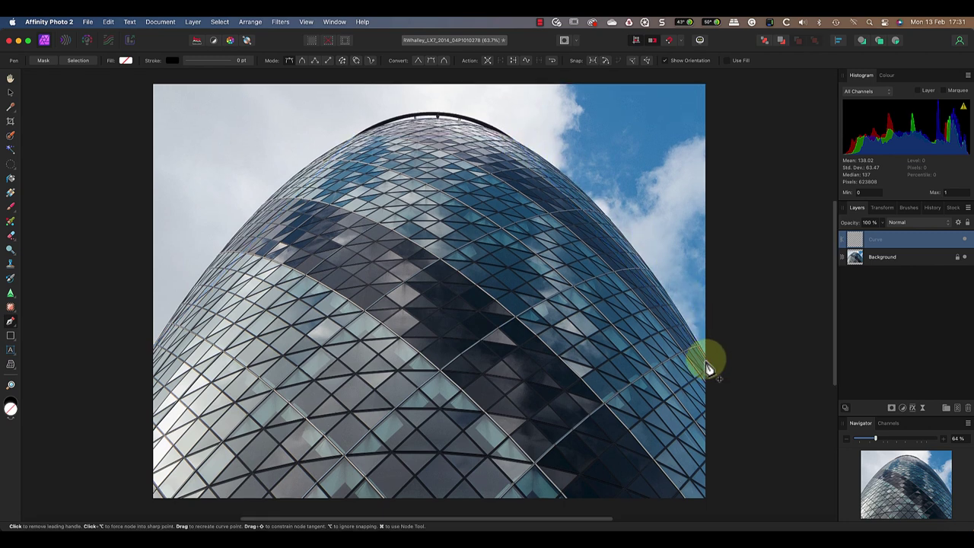
{"action": "scroll", "coordinate": [708, 358], "scroll_direction": "down", "scroll_amount": 1}
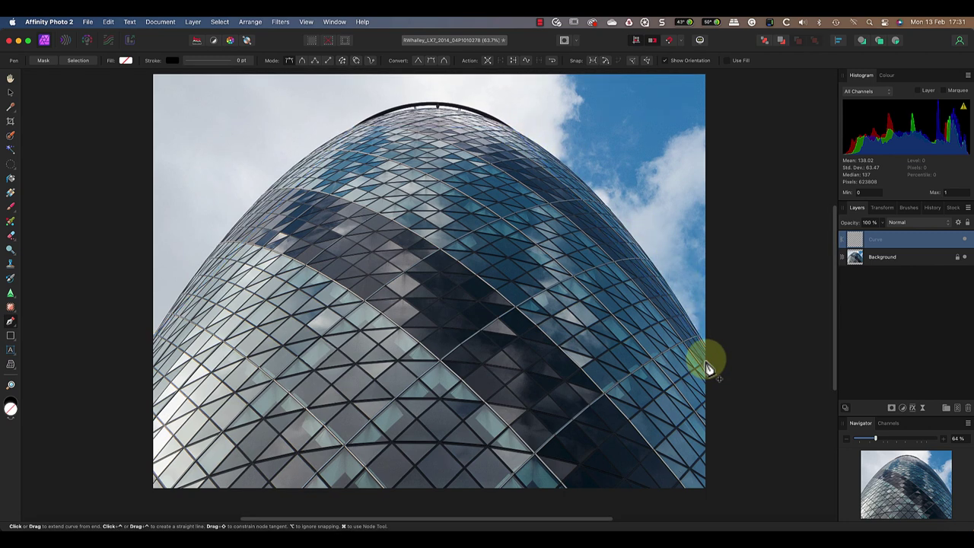
{"action": "left_click", "coordinate": [728, 509]}
{"action": "left_click", "coordinate": [130, 506]}
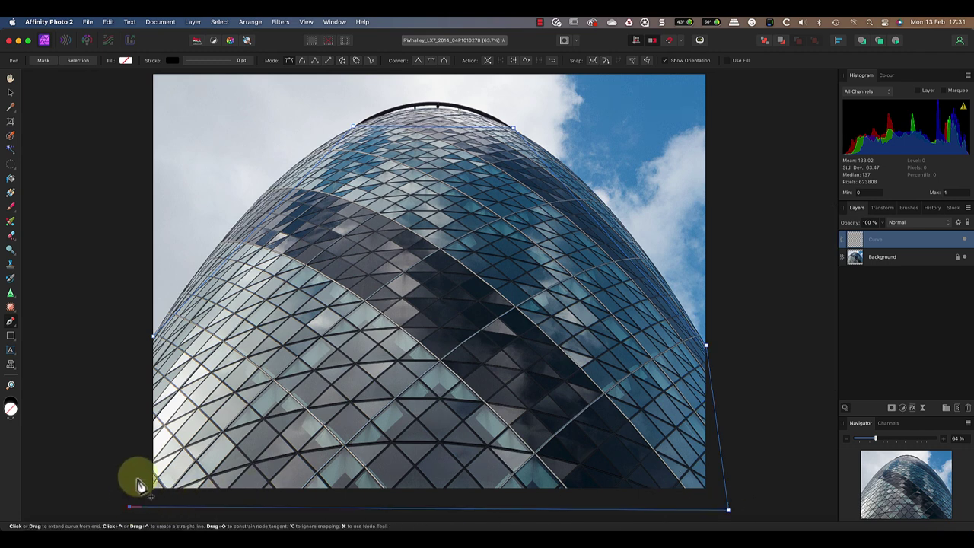
{"action": "left_click", "coordinate": [156, 340]}
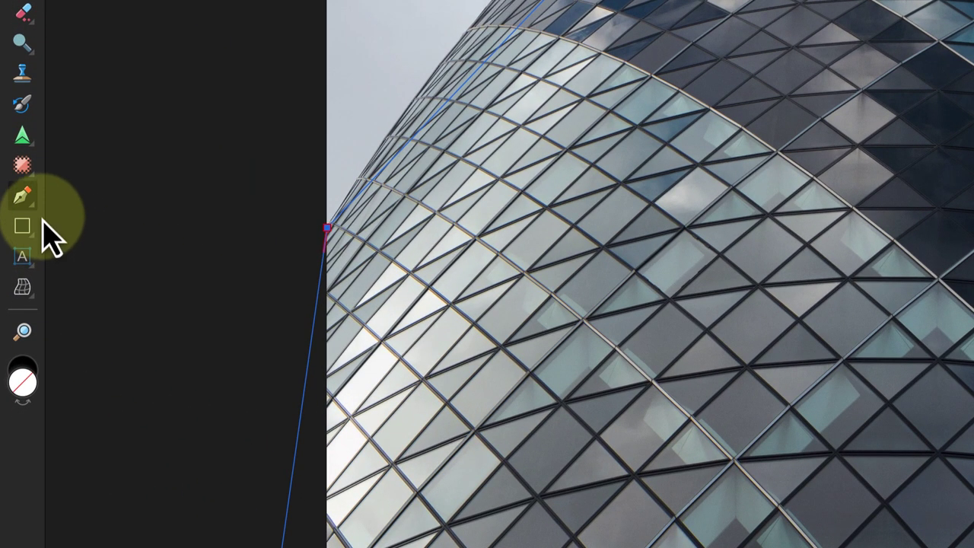
- Switch to the Node Tool and zoom to 100% on the building's upper-left edge
{"action": "left_click_drag", "start_coordinate": [37, 207], "coordinate": [131, 241]}
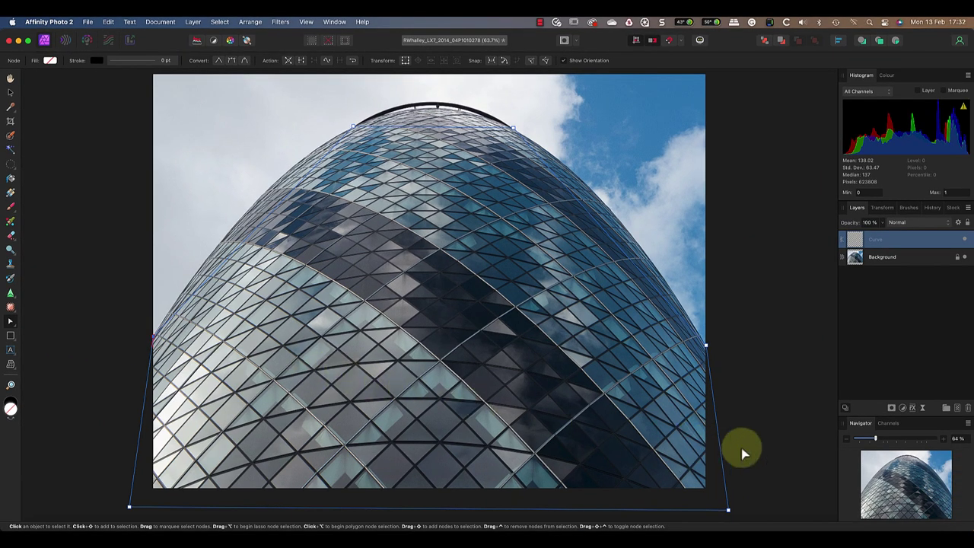
{"action": "left_click", "coordinate": [944, 439]}
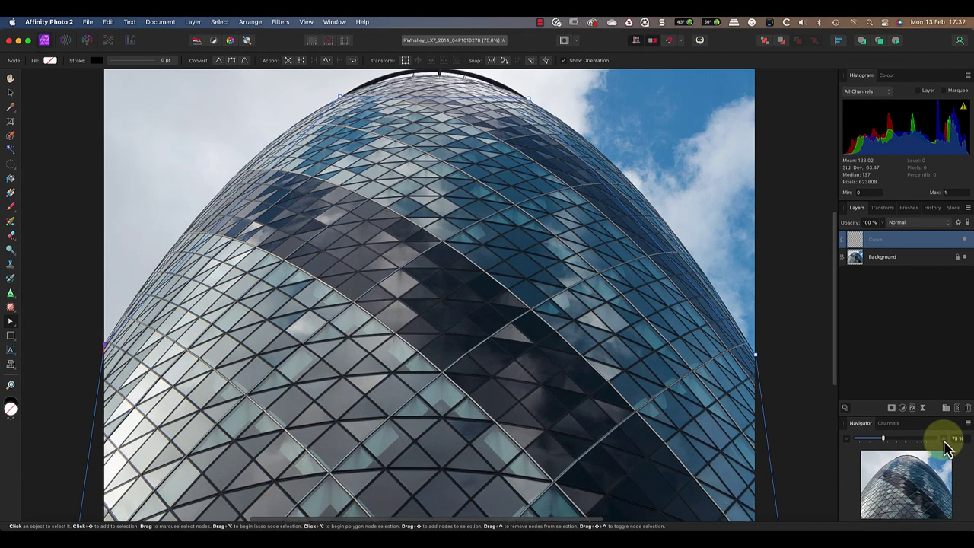
{"action": "left_click", "coordinate": [944, 439]}
{"action": "left_click_drag", "start_coordinate": [916, 499], "coordinate": [879, 459]}
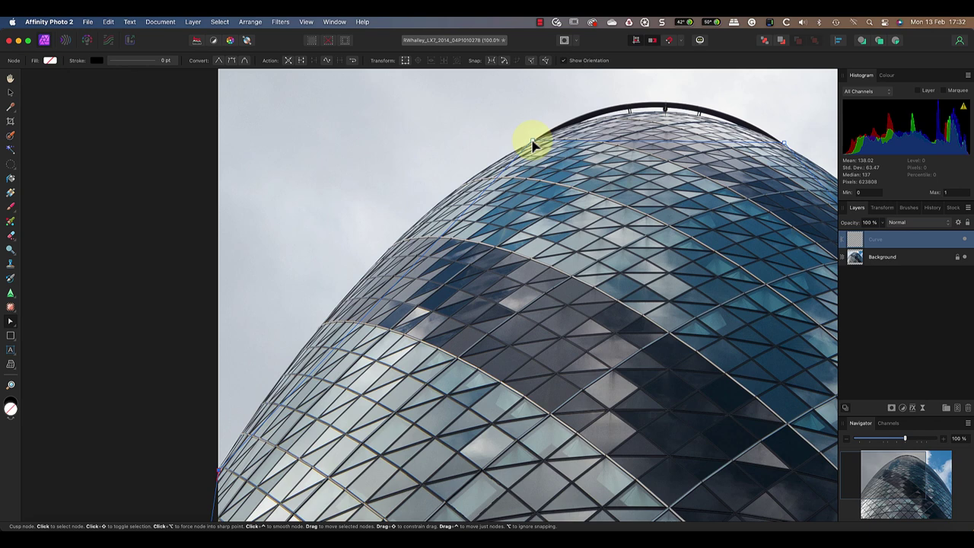
- Adjust the top nodes and their handles so the path arcs over the dome and its upper right edge
{"action": "mouse_move", "coordinate": [533, 145]}
{"action": "left_mouse_down"}
{"action": "mouse_move", "coordinate": [517, 130]}
{"action": "mouse_move", "coordinate": [499, 137]}
{"action": "mouse_move", "coordinate": [531, 147]}
{"action": "left_mouse_up"}
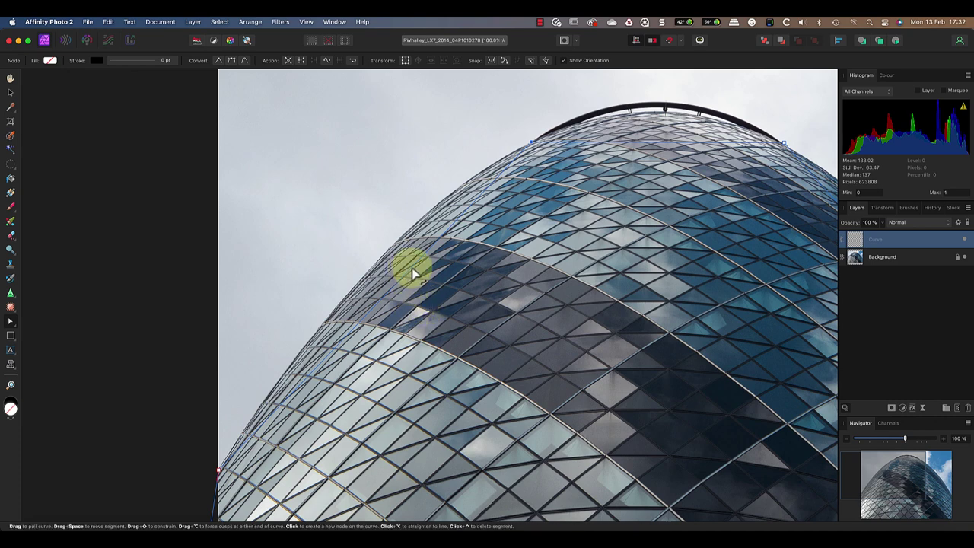
{"action": "left_click_drag", "start_coordinate": [413, 272], "coordinate": [404, 240]}
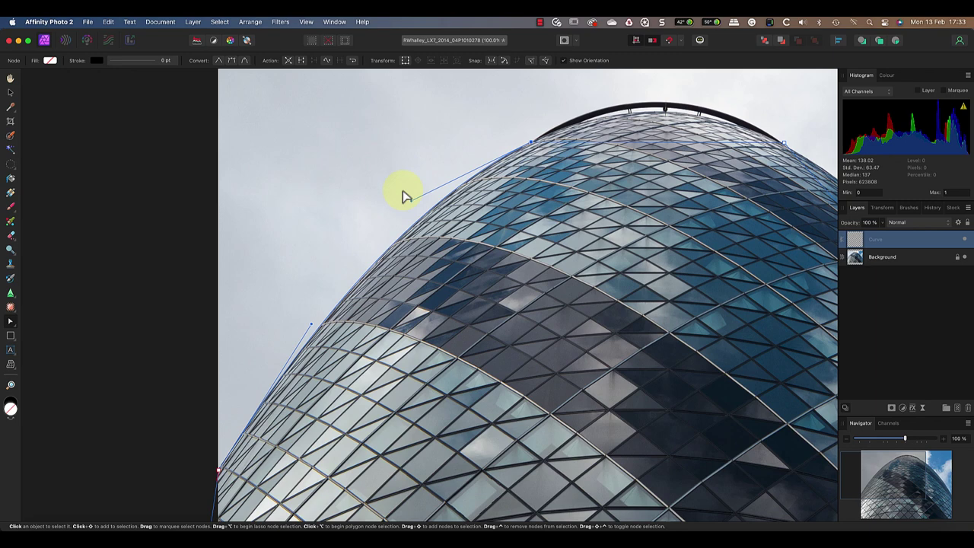
{"action": "left_click_drag", "start_coordinate": [411, 202], "coordinate": [399, 165]}
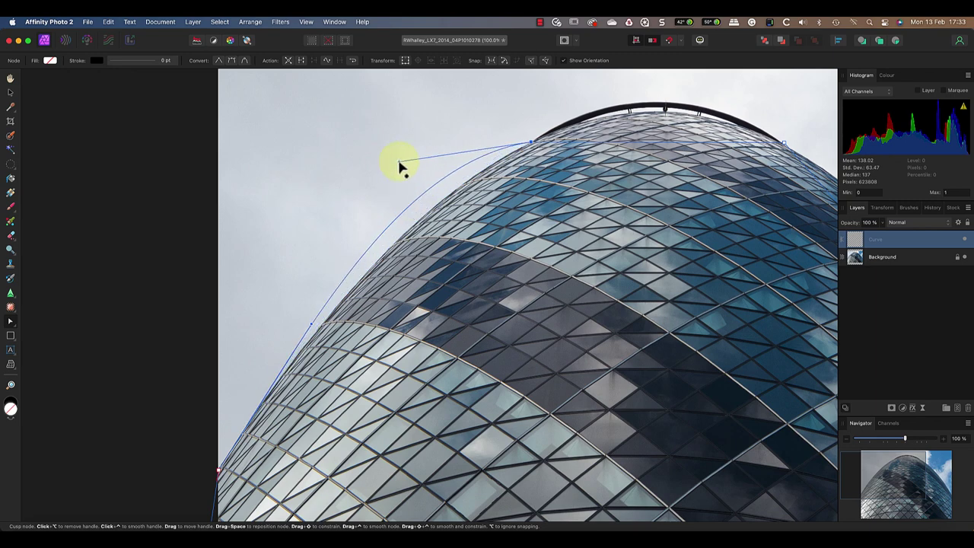
{"action": "key", "text": "super+z"}
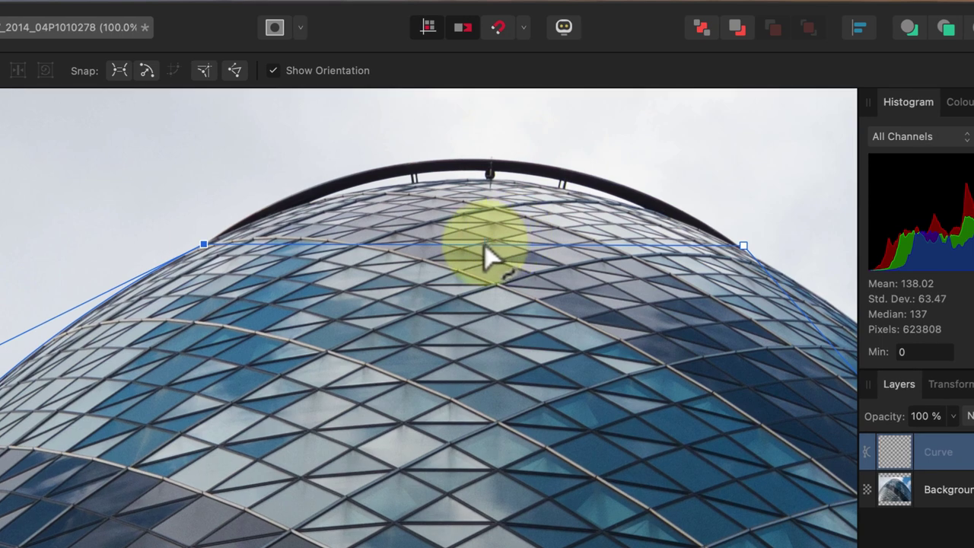
{"action": "left_click_drag", "start_coordinate": [489, 257], "coordinate": [484, 164]}
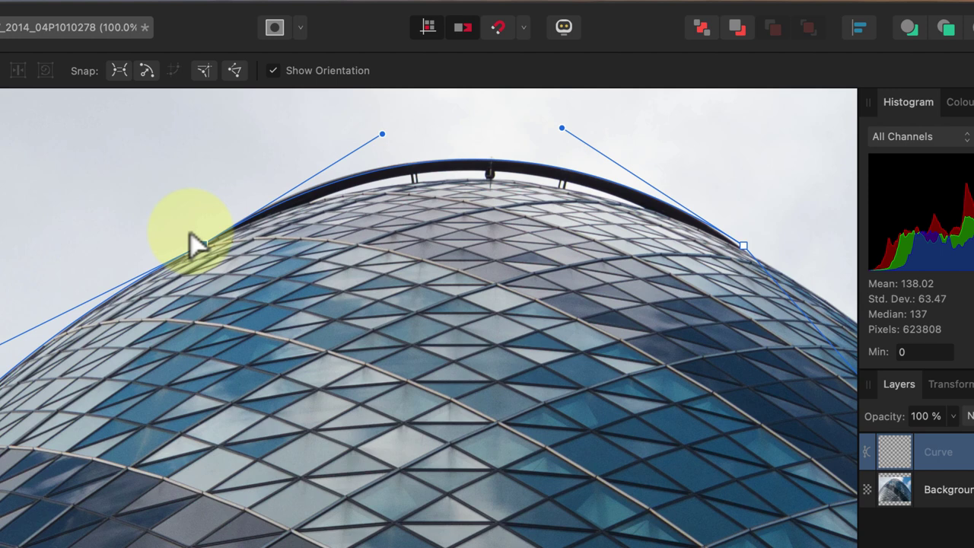
{"action": "left_click", "coordinate": [201, 243]}
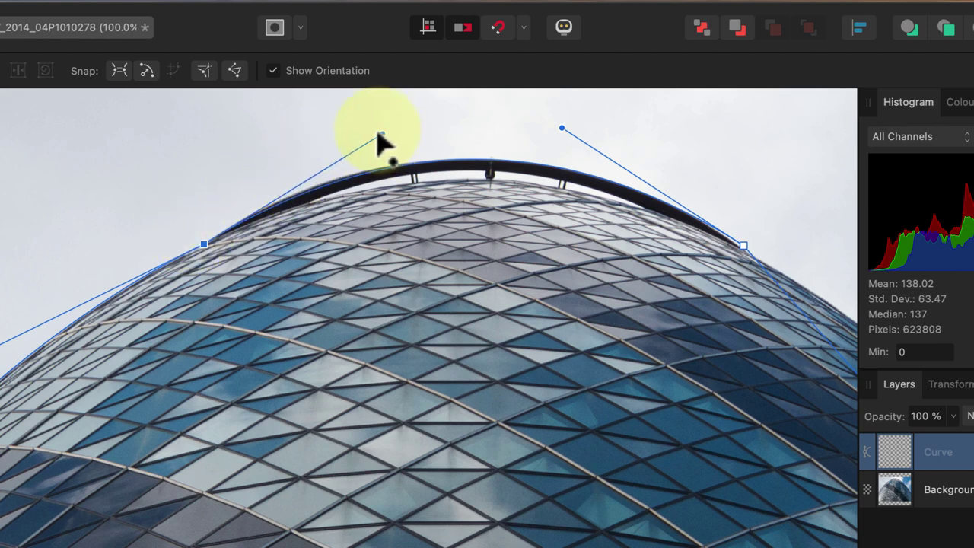
{"action": "left_click_drag", "start_coordinate": [380, 134], "coordinate": [372, 133]}
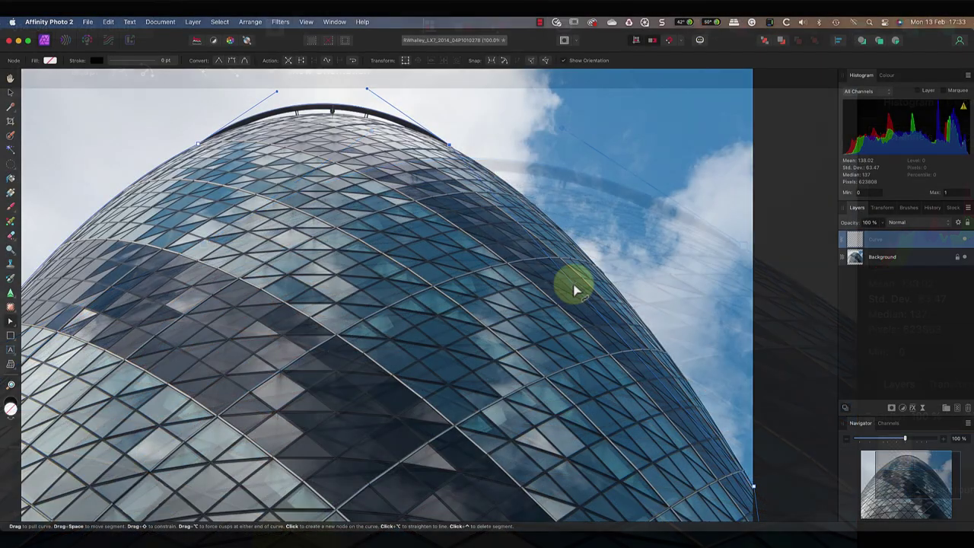
{"action": "left_click_drag", "start_coordinate": [574, 278], "coordinate": [574, 238]}
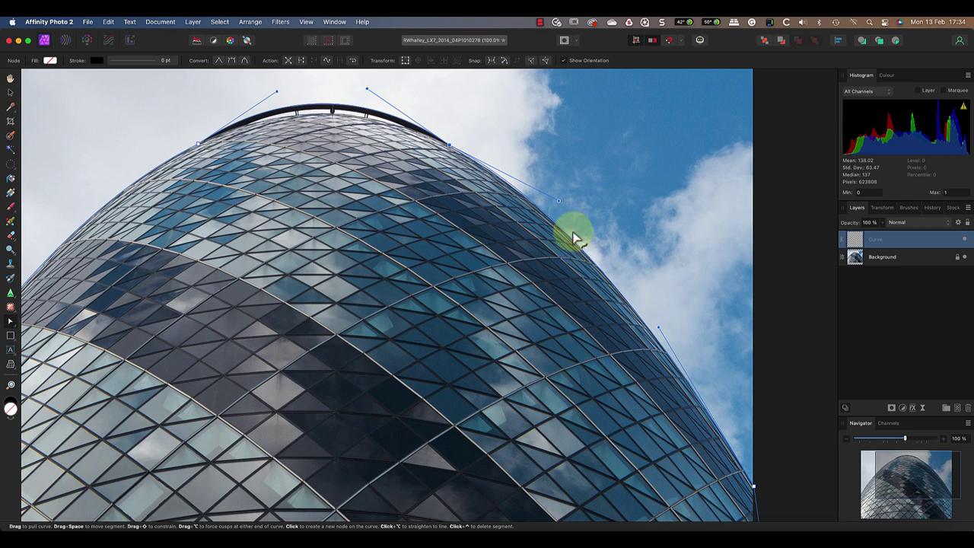
- Pull the right-side handles so the curve hugs the tower's right edge, undoing one poor adjustment
{"action": "mouse_move", "coordinate": [560, 203]}
{"action": "left_mouse_down"}
{"action": "mouse_move", "coordinate": [668, 207]}
{"action": "mouse_move", "coordinate": [572, 221]}
{"action": "mouse_move", "coordinate": [563, 182]}
{"action": "mouse_move", "coordinate": [498, 153]}
{"action": "mouse_move", "coordinate": [529, 127]}
{"action": "mouse_move", "coordinate": [528, 165]}
{"action": "mouse_move", "coordinate": [546, 200]}
{"action": "left_mouse_up"}
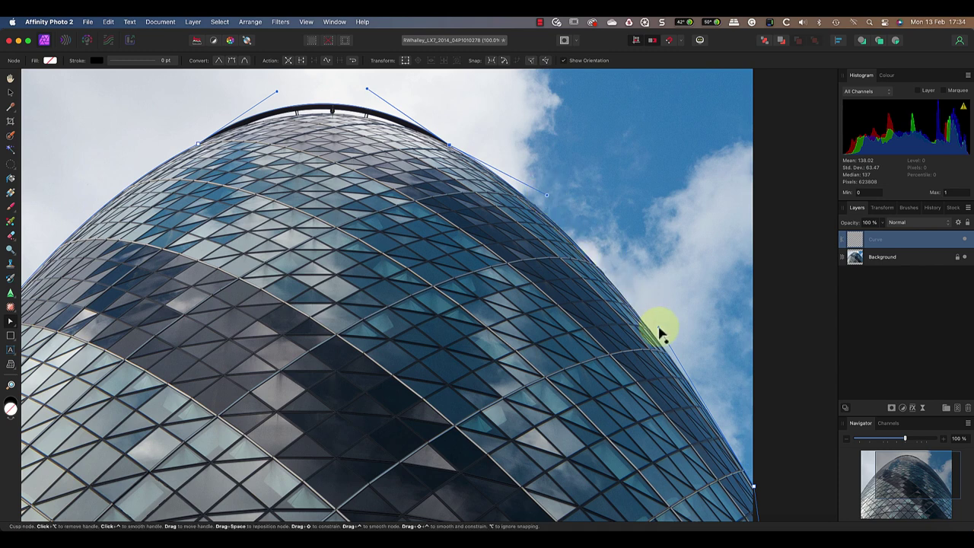
{"action": "left_click_drag", "start_coordinate": [659, 333], "coordinate": [665, 220]}
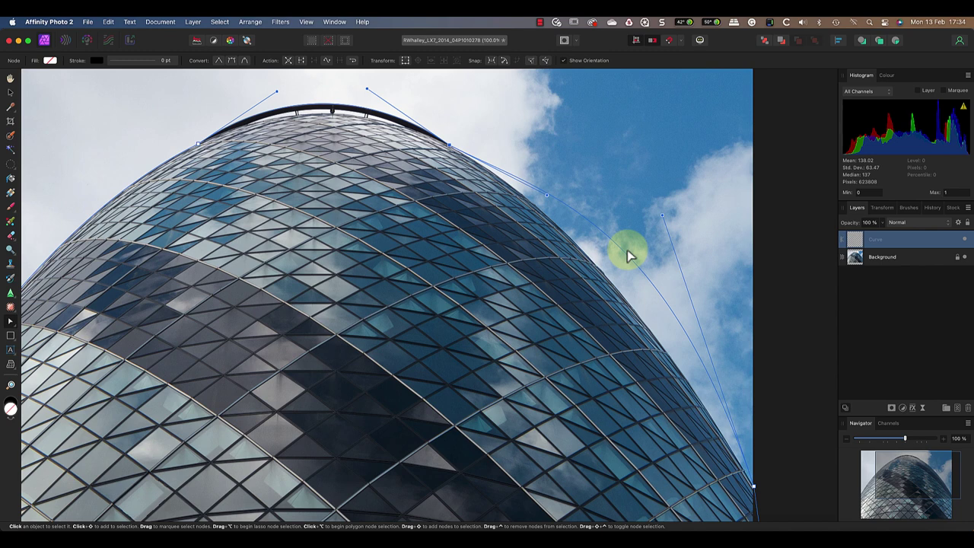
{"action": "key", "text": "super+z"}
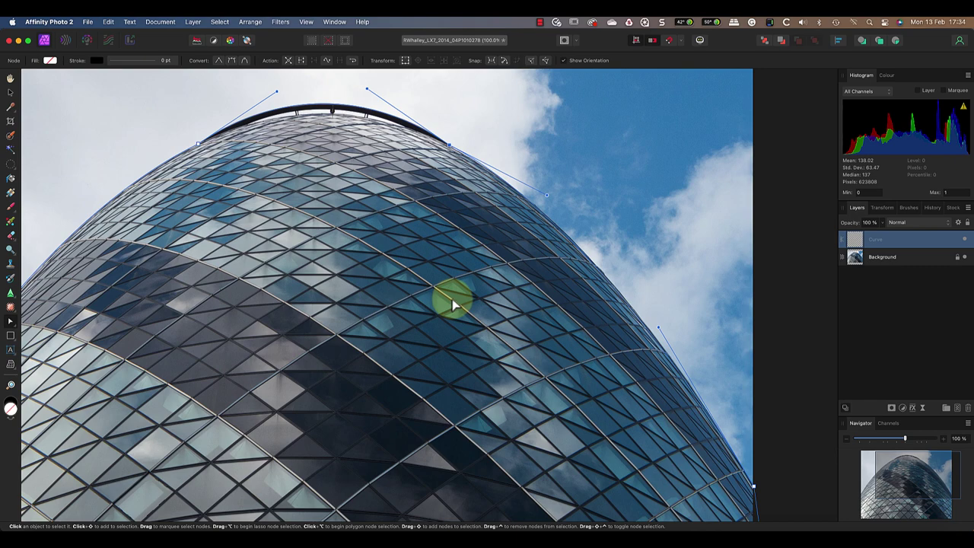
- Zoom out and apply Smooth Curve to the outline path, then select it to reveal its nodes
{"action": "left_click", "coordinate": [847, 439]}
{"action": "scroll", "coordinate": [598, 371], "scroll_direction": "left", "scroll_amount": 3}
{"action": "scroll", "coordinate": [598, 370], "scroll_direction": "down", "scroll_amount": 2}
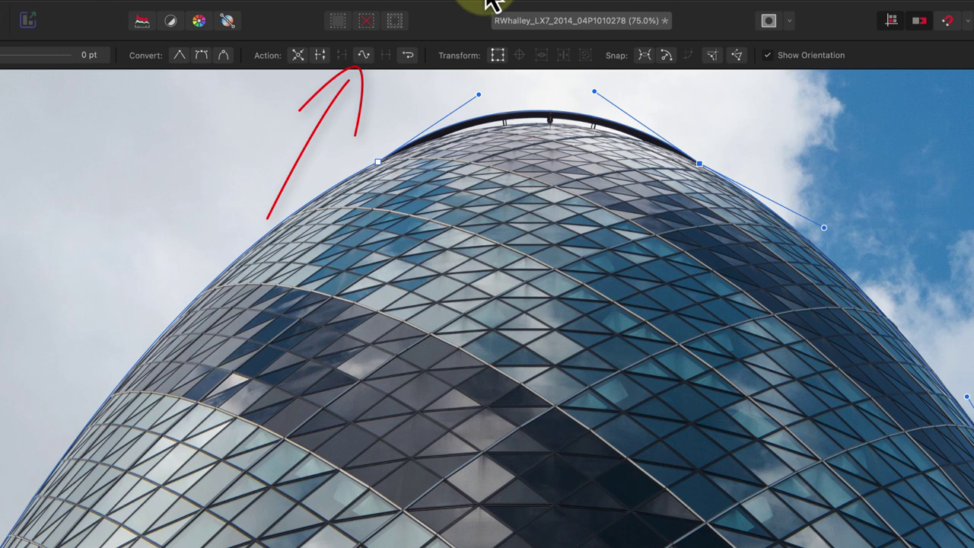
{"action": "left_click", "coordinate": [367, 58]}
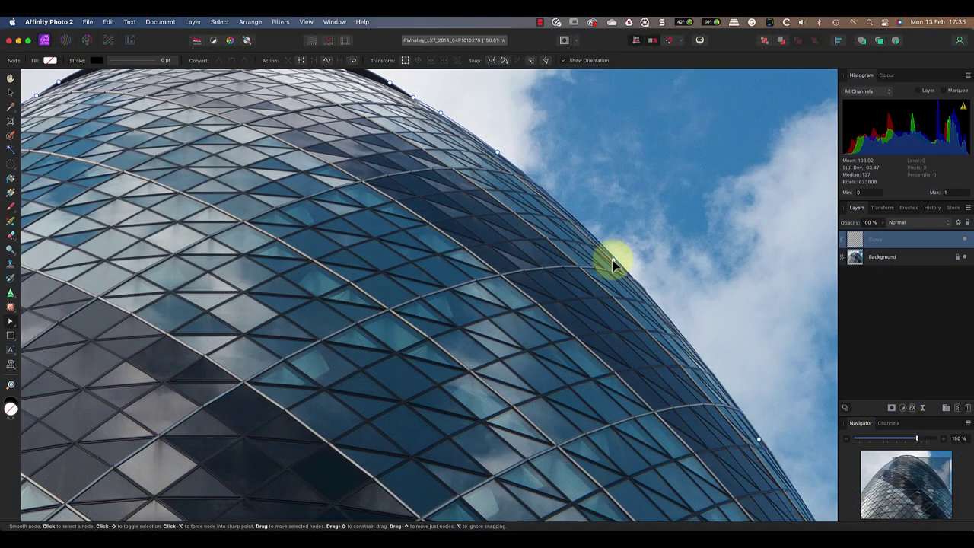
{"action": "left_click", "coordinate": [615, 263]}
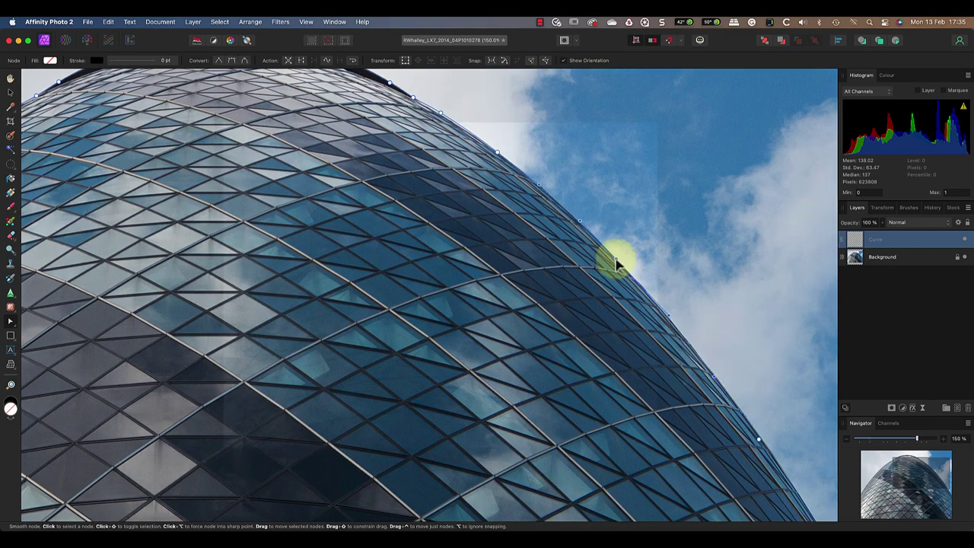
- Zoom out to the whole photo and use the Pen Tool's Mask to hide the sky
{"action": "key", "text": "super+minus"}
{"action": "key", "text": "super+minus"}
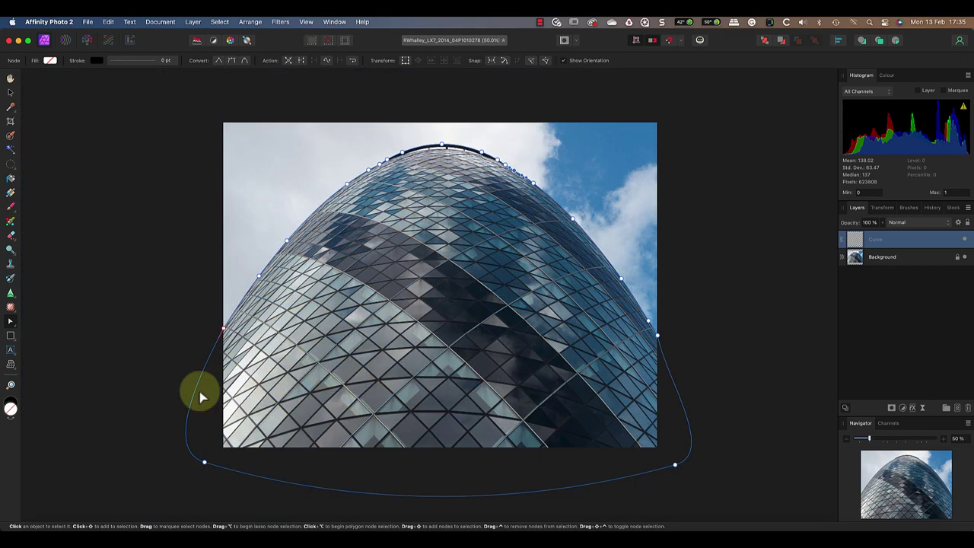
{"action": "left_click_drag", "start_coordinate": [16, 323], "coordinate": [24, 332]}
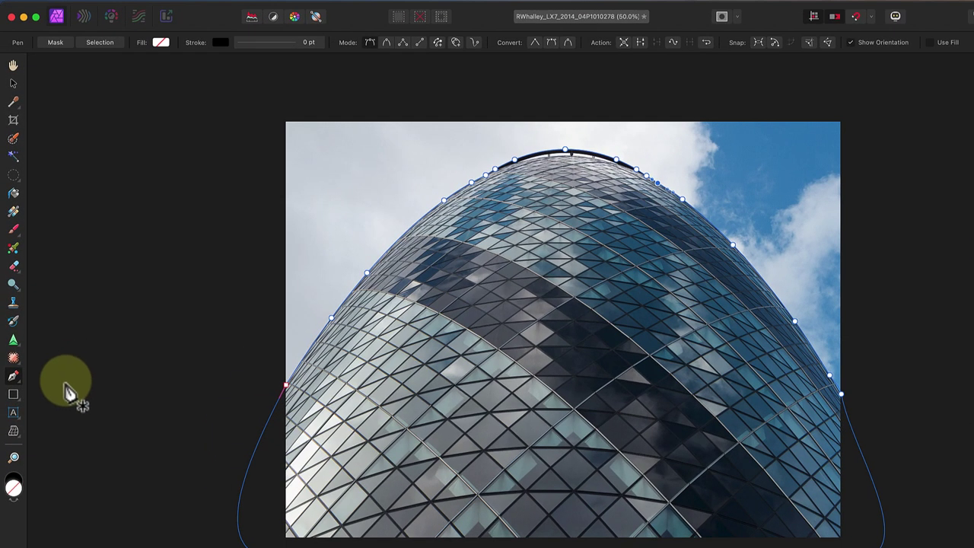
{"action": "left_click", "coordinate": [54, 41]}
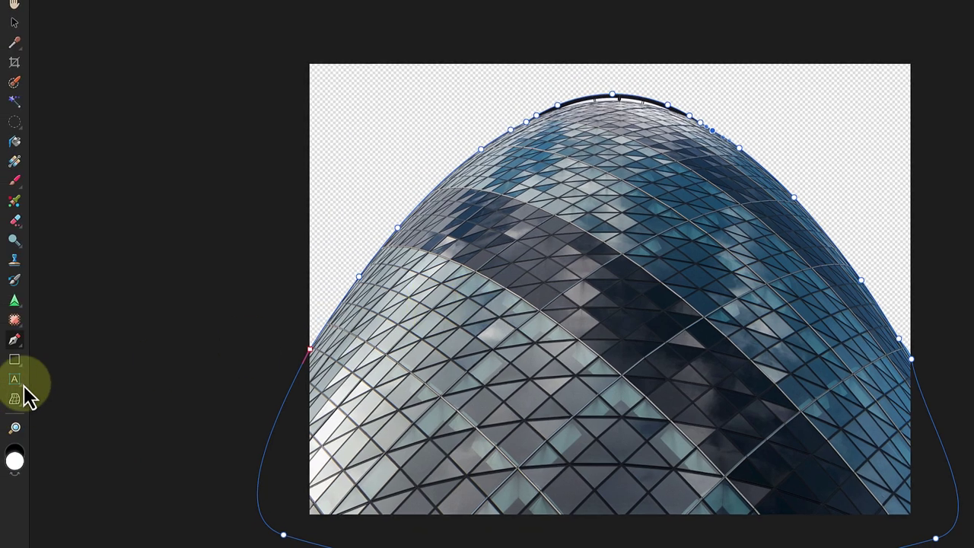
- With the Node Tool, test moving the lower-left path node upward, then undo it
{"action": "left_click", "coordinate": [15, 340]}
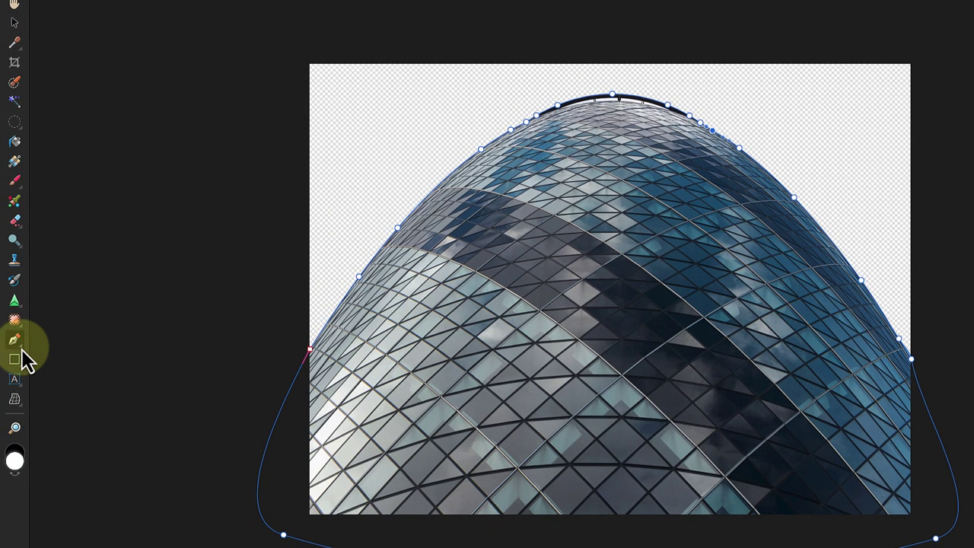
{"action": "left_click", "coordinate": [53, 359]}
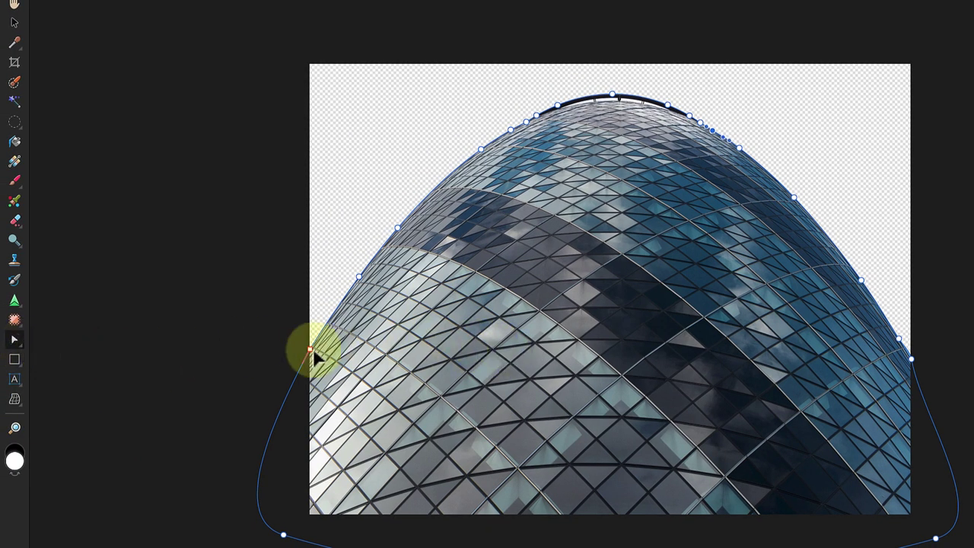
{"action": "left_click_drag", "start_coordinate": [314, 351], "coordinate": [297, 259]}
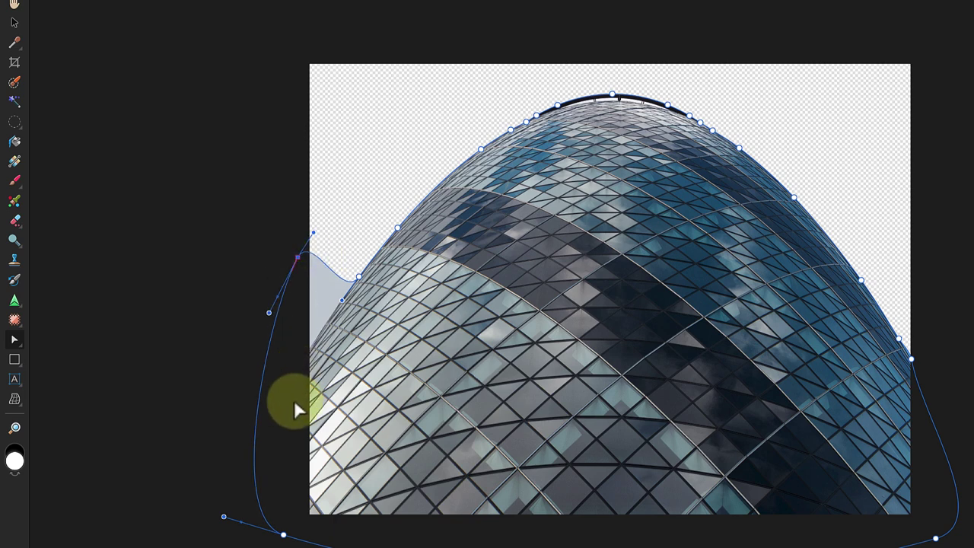
{"action": "key", "text": "ctrl+z"}
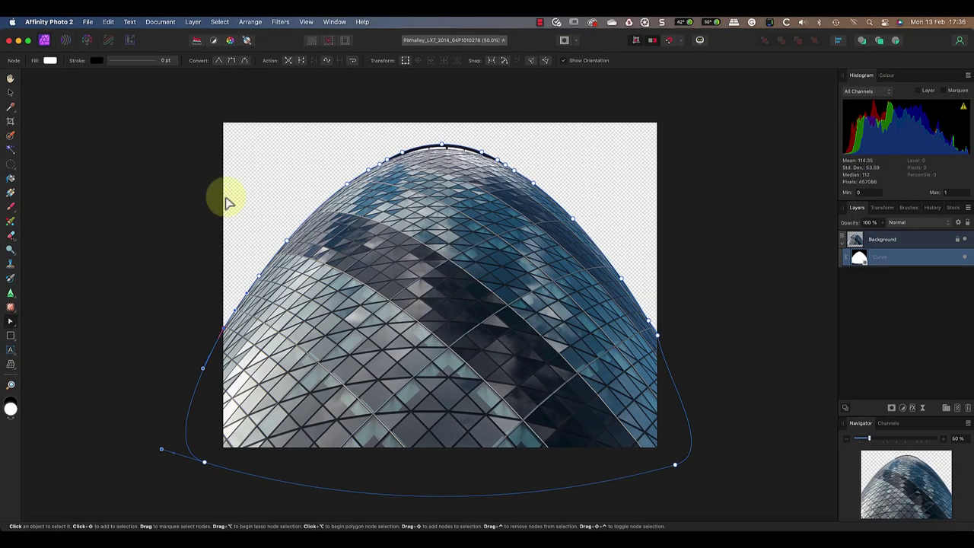
- Add the Rainbow Sky 02 asset to the canvas and move its layer below Background
{"action": "left_click", "coordinate": [334, 21]}
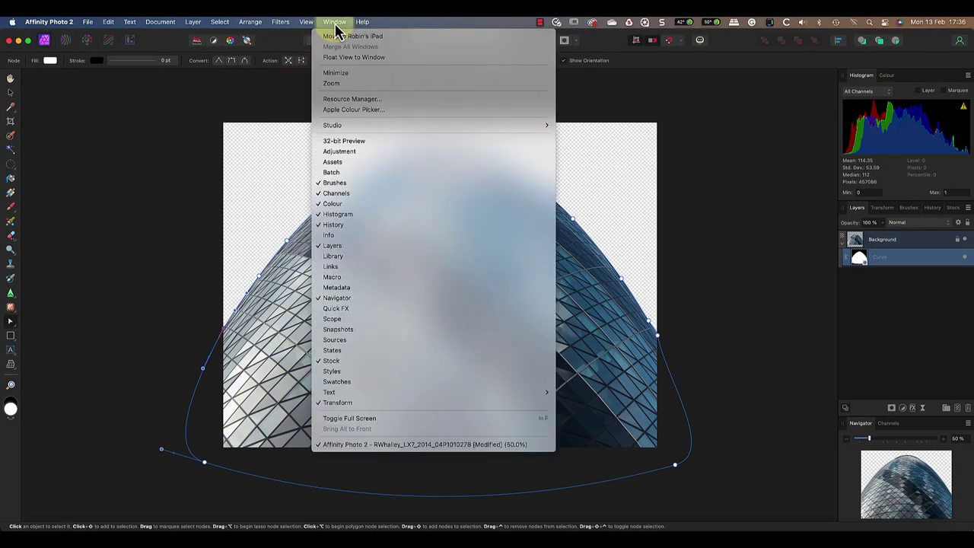
{"action": "left_click", "coordinate": [340, 162]}
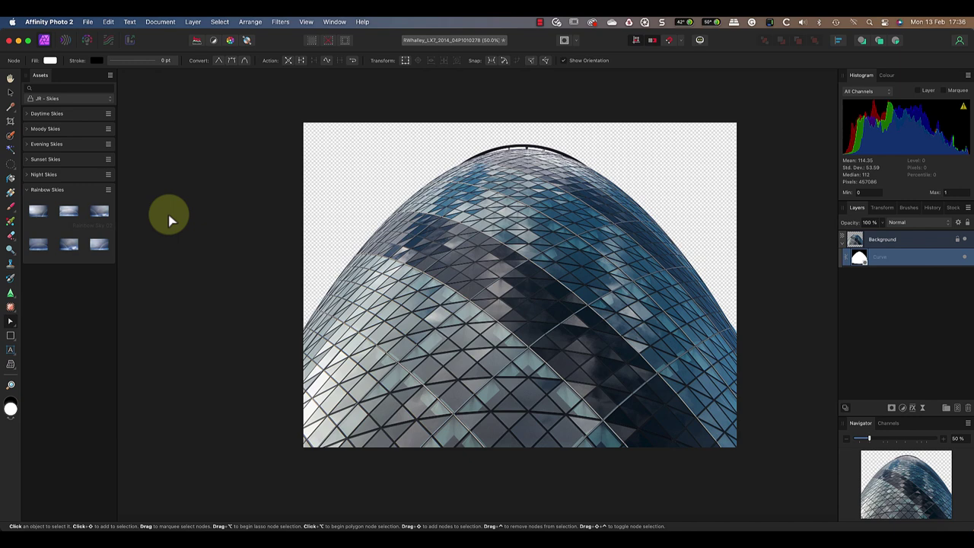
{"action": "left_click_drag", "start_coordinate": [74, 216], "coordinate": [532, 218]}
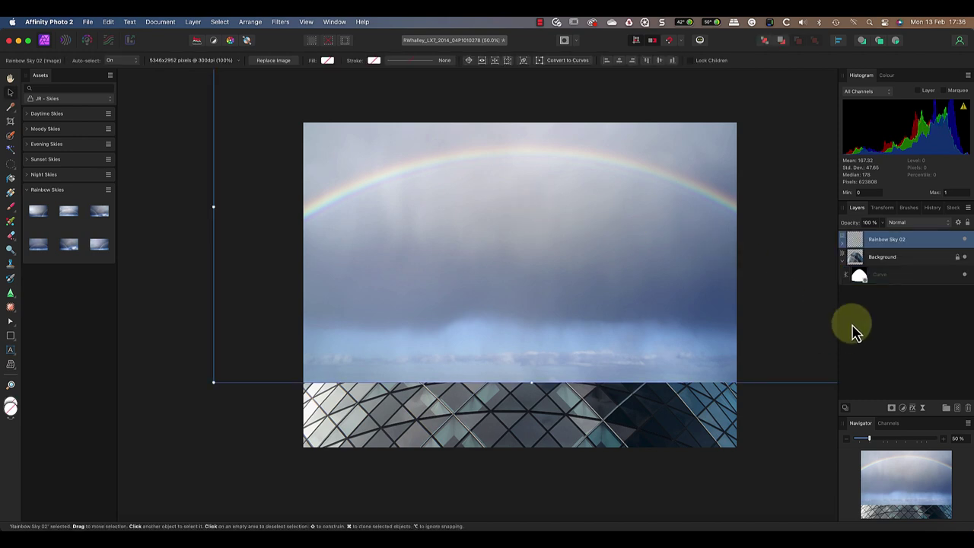
{"action": "left_click_drag", "start_coordinate": [856, 244], "coordinate": [862, 293]}
{"action": "left_click_drag", "start_coordinate": [859, 295], "coordinate": [860, 295]}
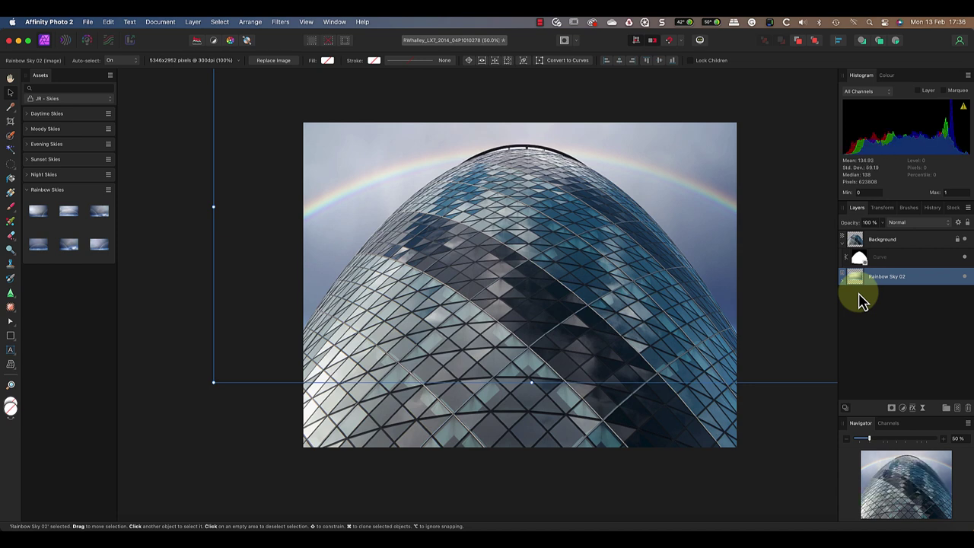
{"action": "left_click", "coordinate": [868, 307]}
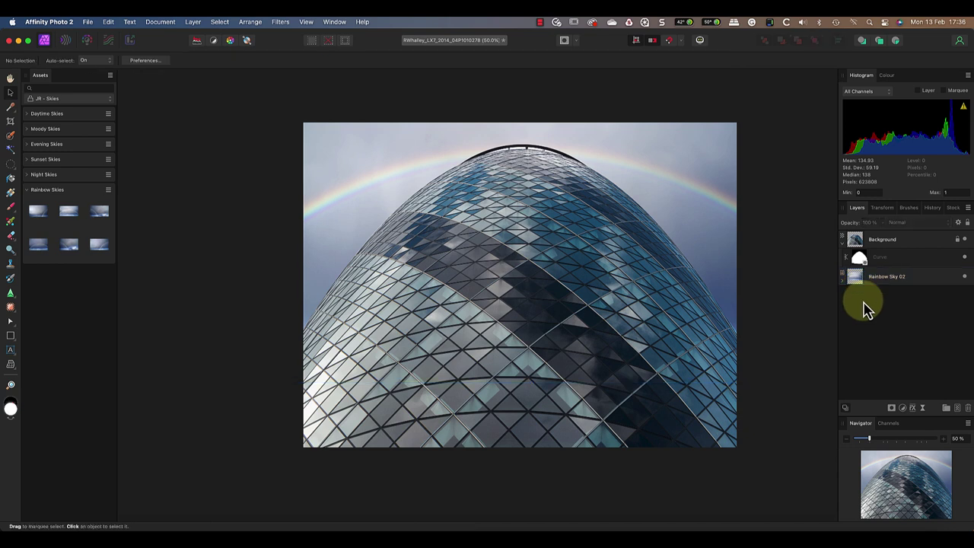
{"action": "scroll", "coordinate": [800, 318], "scroll_direction": "right", "scroll_amount": 2}
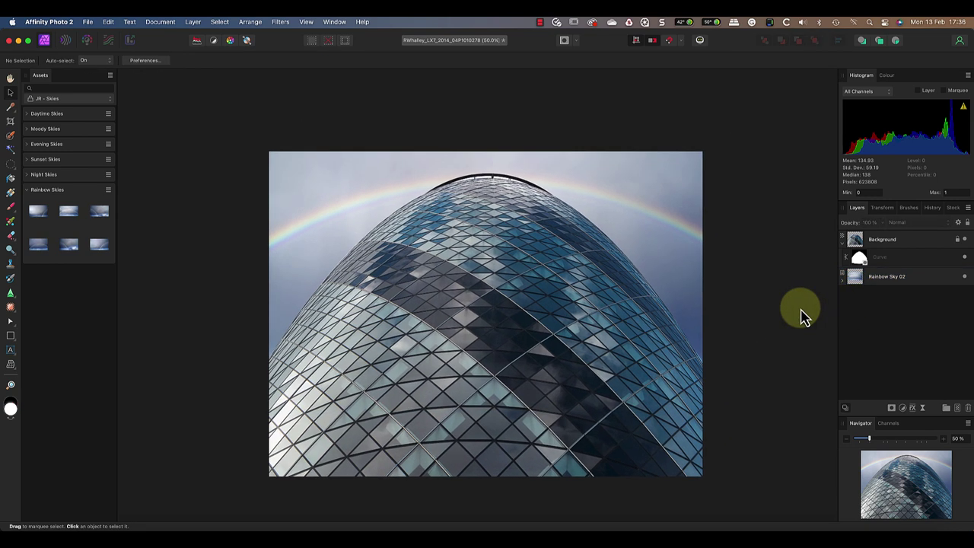